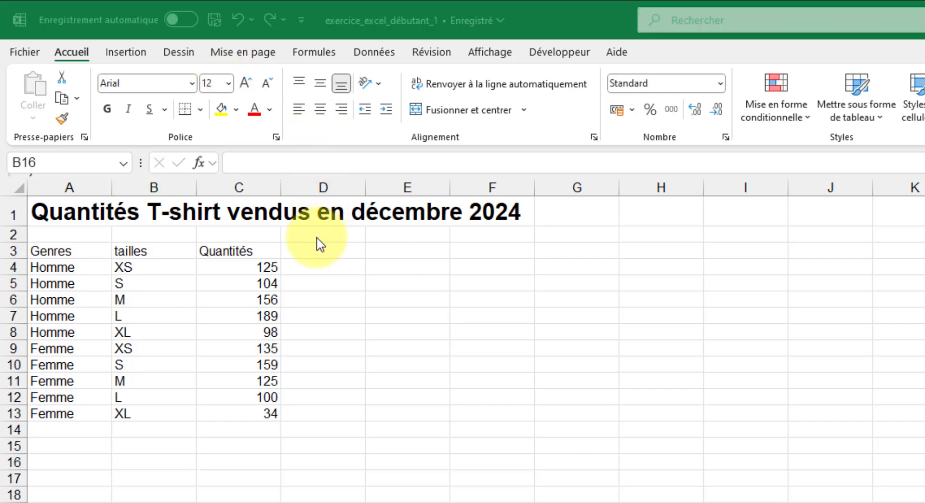
# Step: Add the column header "Pourcentages" in cell D3, beside Quantités
pyautogui.click(316, 251)
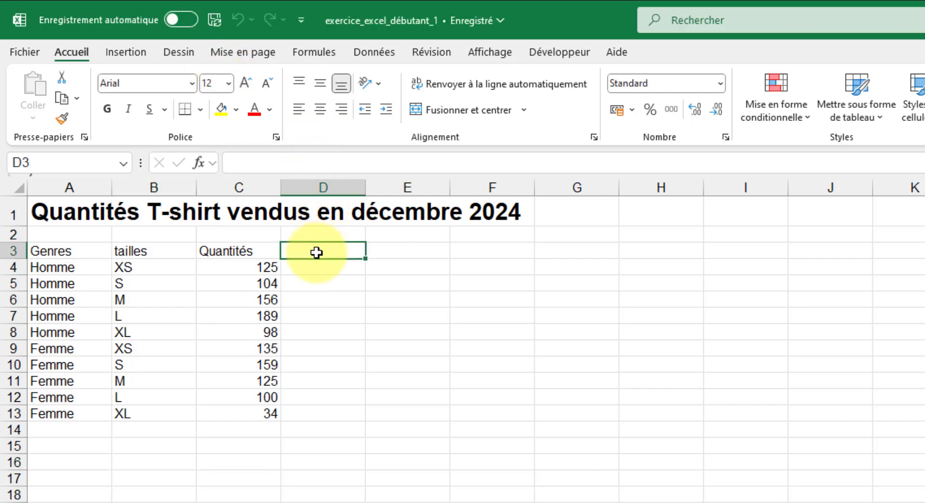
pyautogui.write('Pourcen')
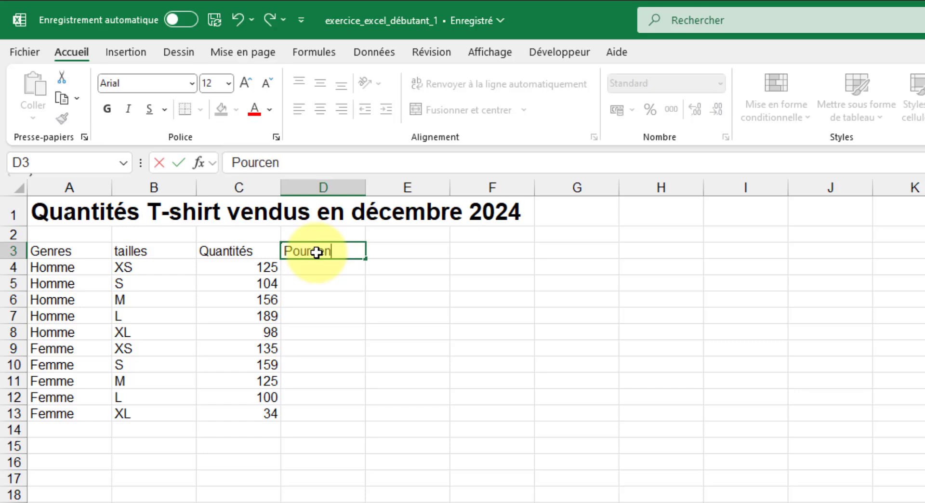
pyautogui.write('tag')
pyautogui.write('ge')
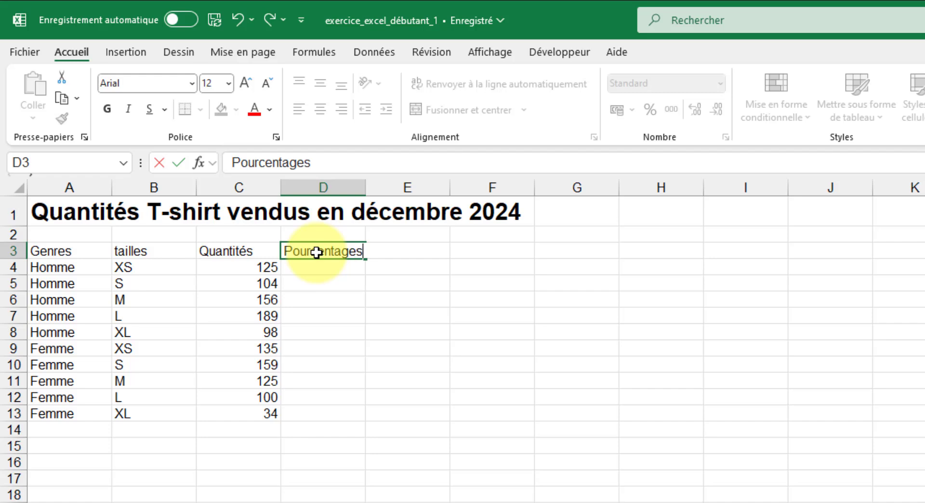
pyautogui.press('Return')
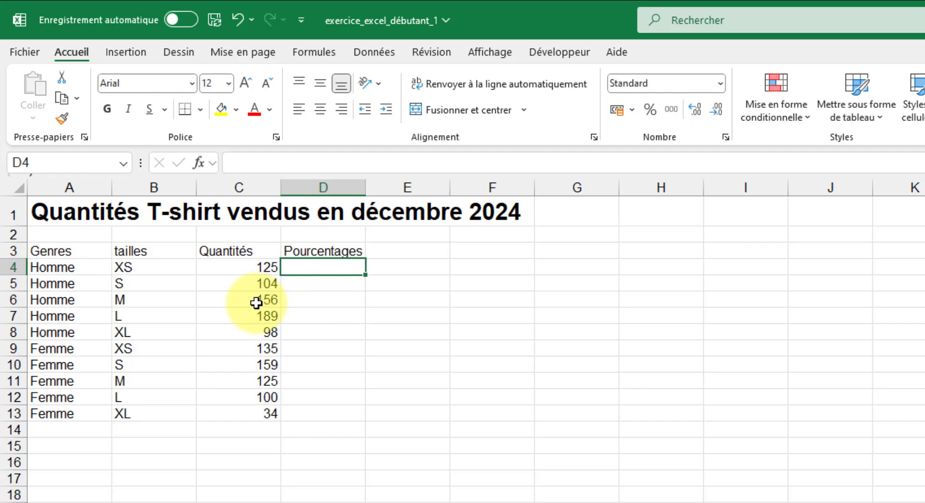
# Step: Use Quick Analysis on quantities C4:C13 to fill D4:D13 with each row's percentage of the total
pyautogui.click(263, 267)
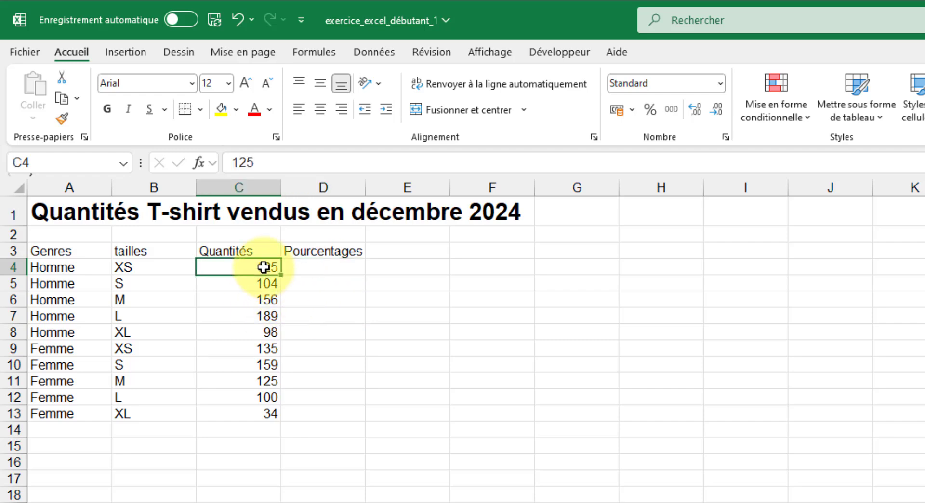
pyautogui.moveTo(260, 268); pyautogui.dragTo(243, 420)
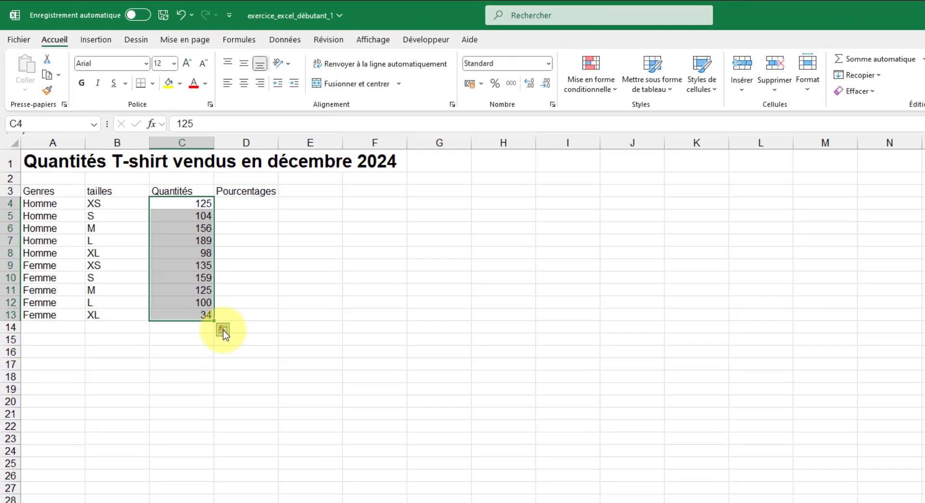
pyautogui.click(292, 434)
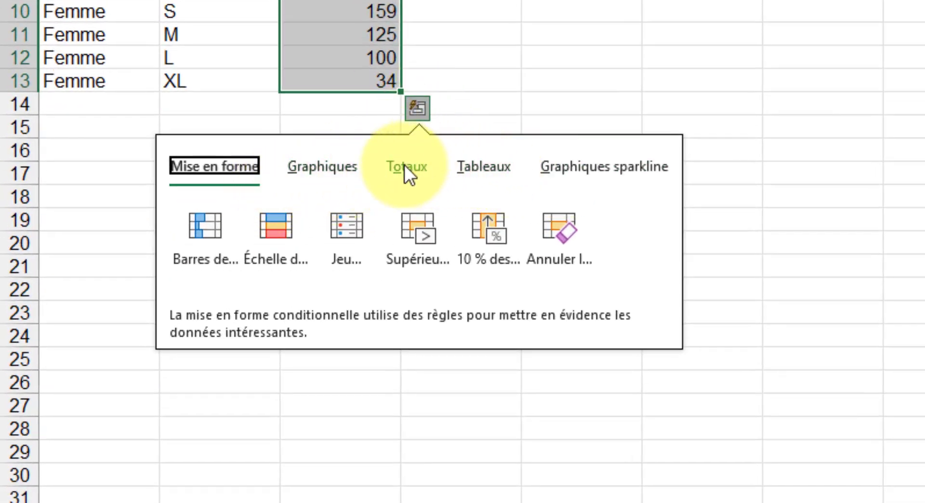
pyautogui.click(403, 165)
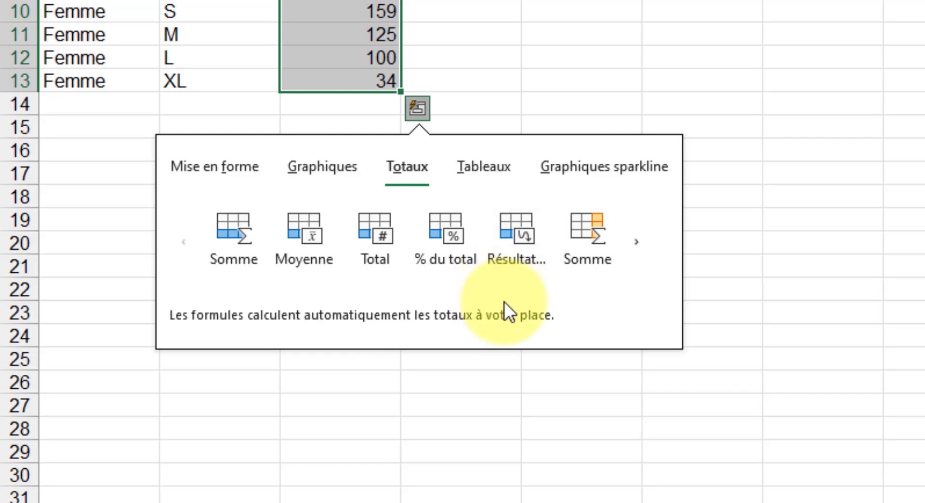
pyautogui.click(637, 244)
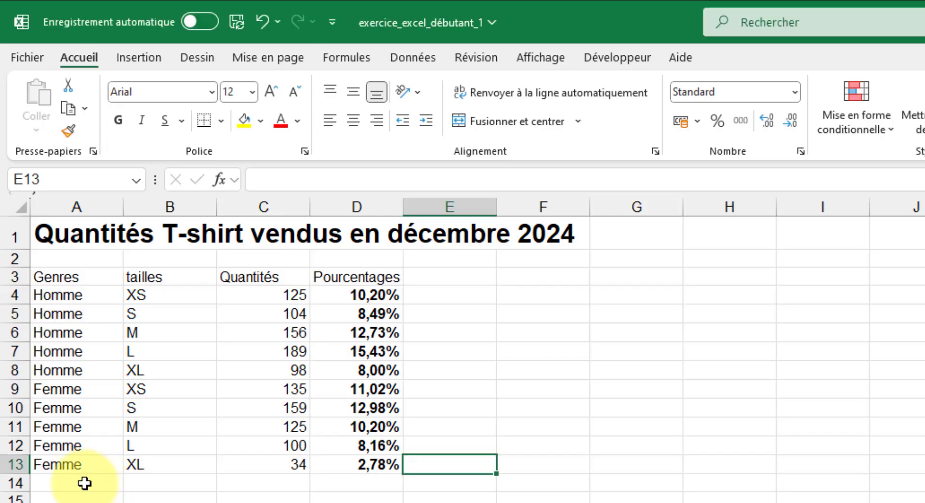
# Step: Enter the row label "Total" in cell A14, below the last Femme row
pyautogui.click(78, 483)
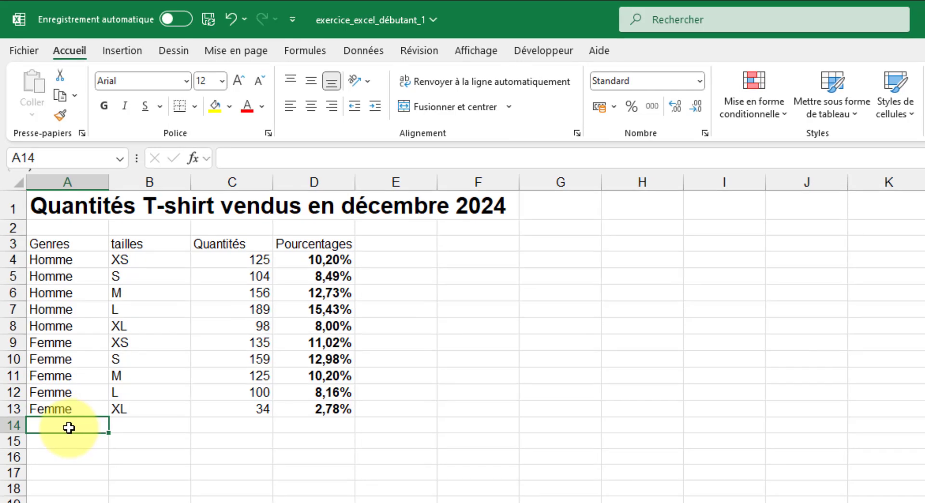
pyautogui.write('S')
pyautogui.press('BackSpace')
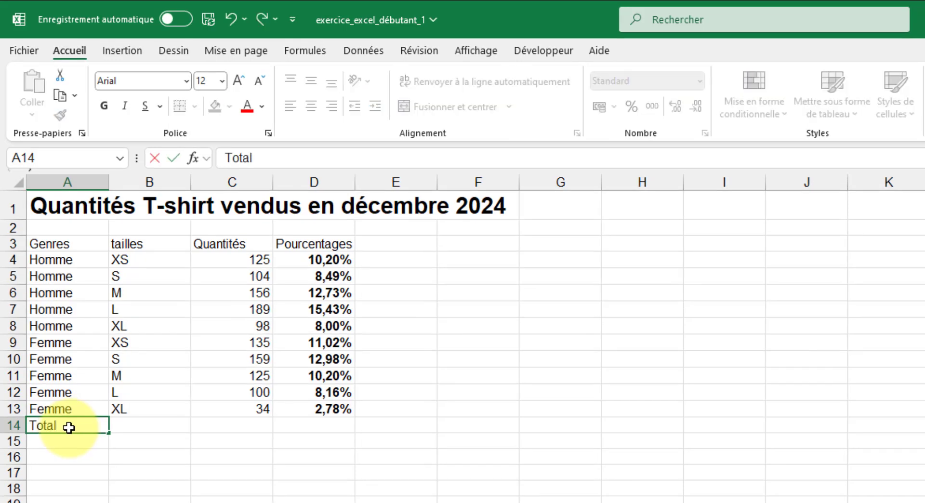
pyautogui.press('Tab')
# Step: Insert an automatic sum of C4:C13 in cell C14
pyautogui.press('Tab')
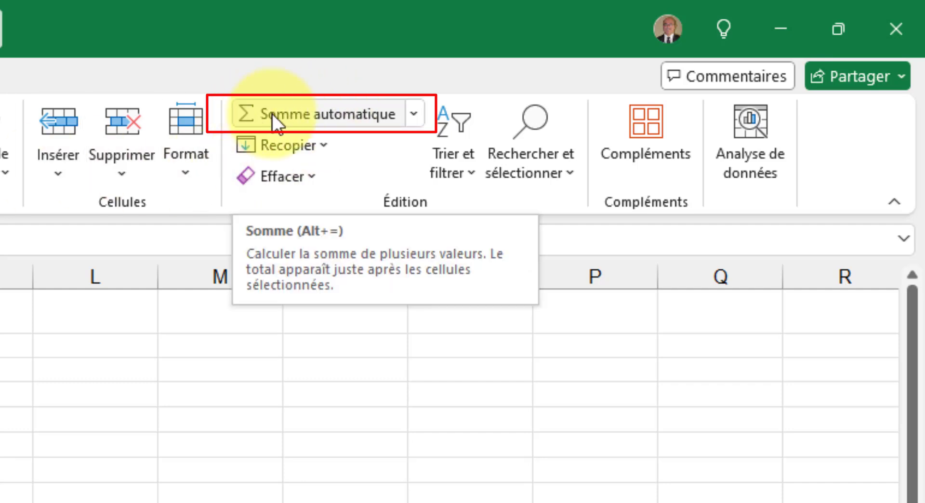
pyautogui.click(328, 111)
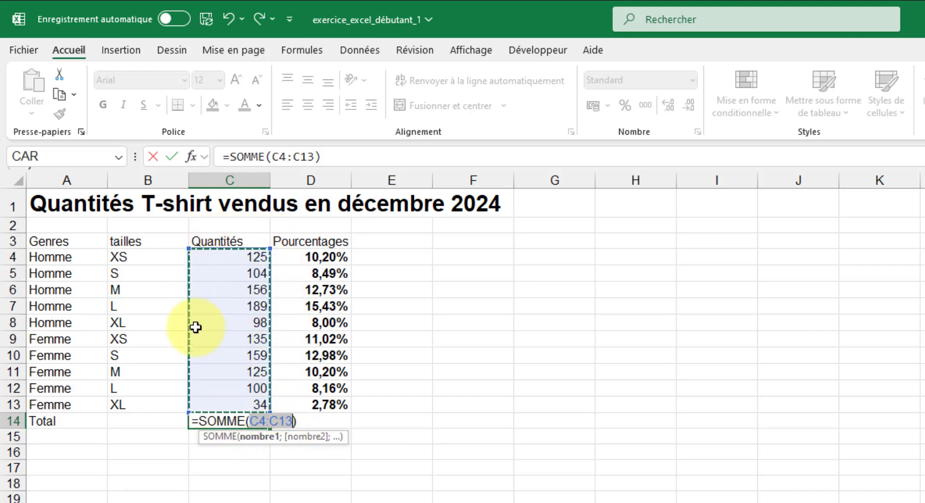
pyautogui.click(177, 159)
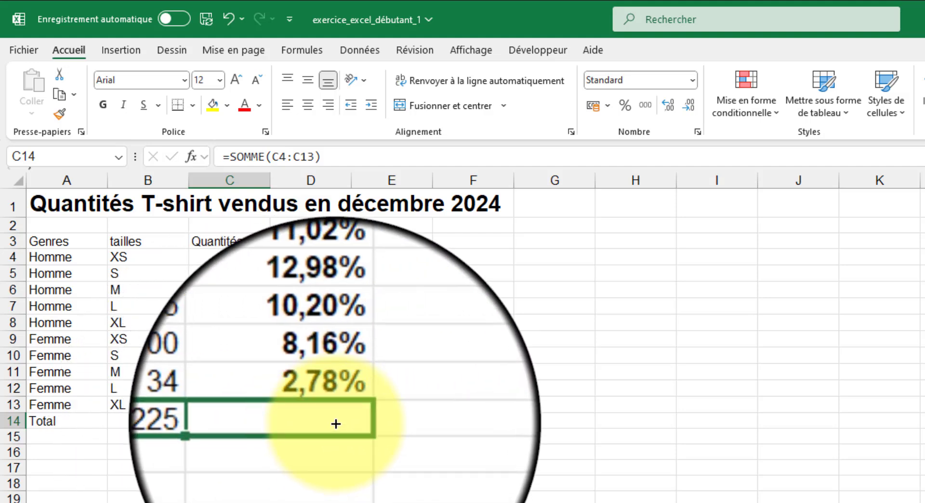
# Step: Copy the sum formula from C14 into D14 and format D14 as a percentage
pyautogui.moveTo(336, 423); pyautogui.dragTo(332, 423)
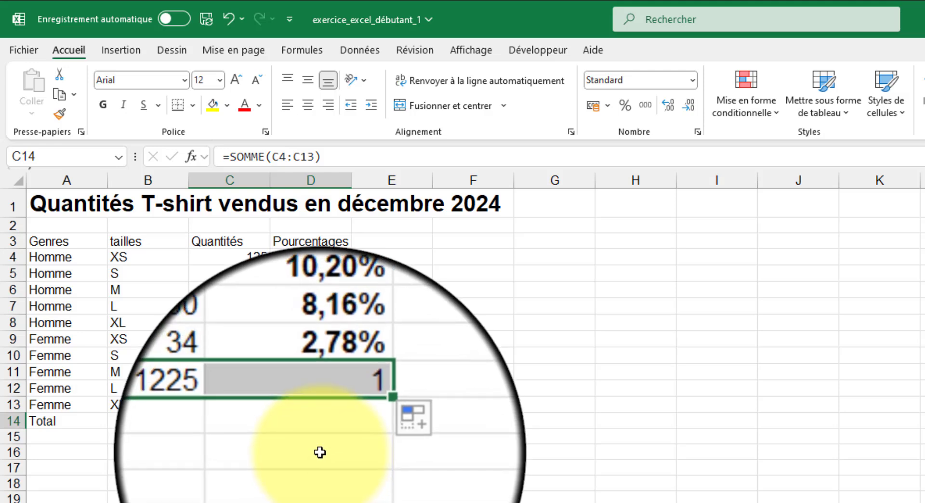
pyautogui.click(325, 420)
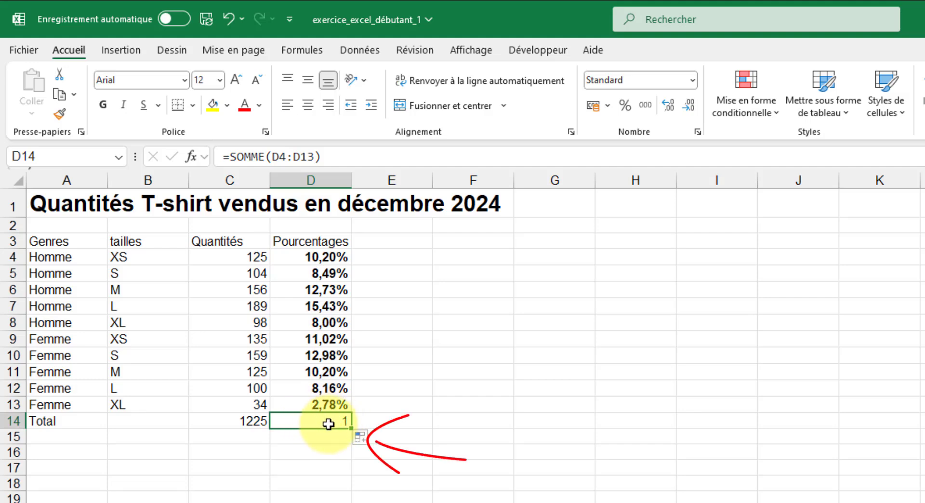
pyautogui.click(627, 107)
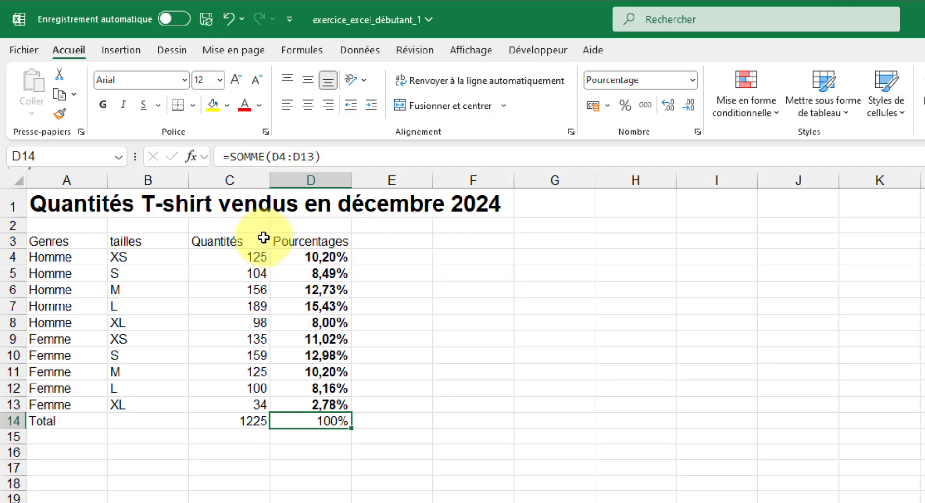
# Step: Apply the conditional formatting icon set "3 Indicateurs (sans bordure)" to quantities C4:C13
pyautogui.click(238, 257)
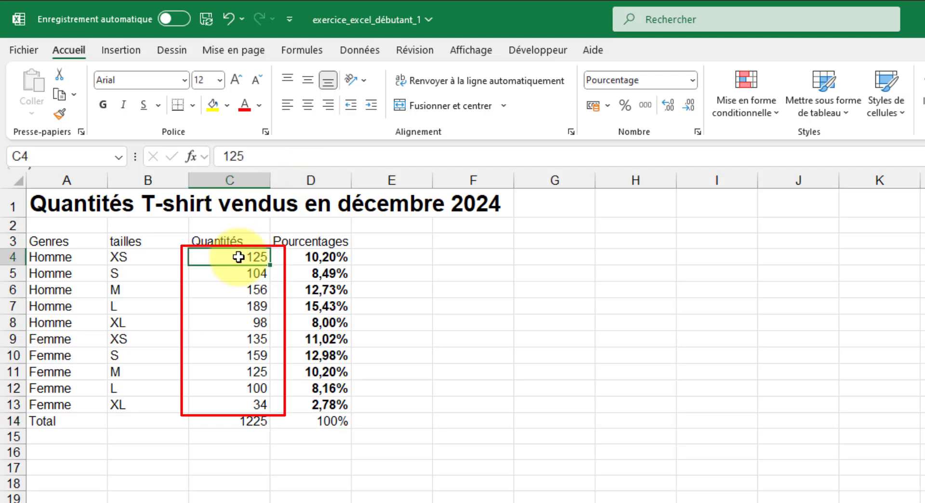
pyautogui.moveTo(239, 256)
pyautogui.mouseDown()
pyautogui.moveTo(221, 359)
pyautogui.moveTo(231, 406)
pyautogui.mouseUp()
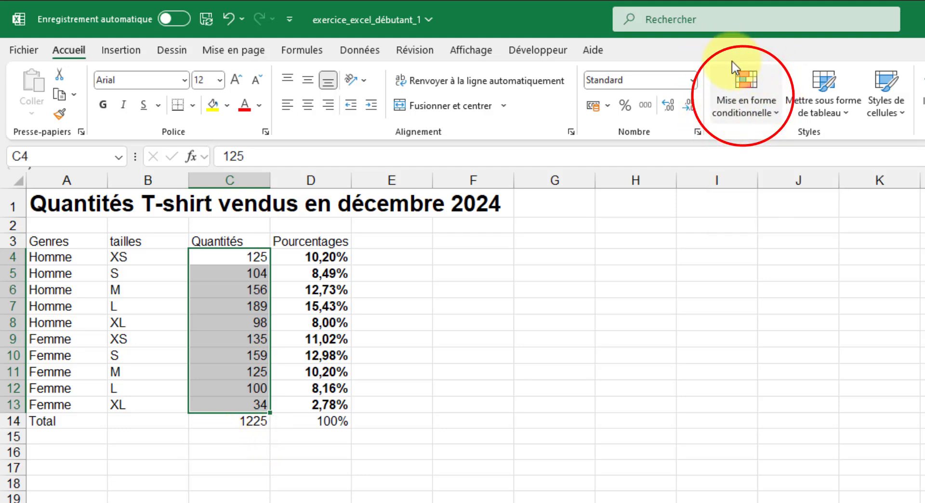
pyautogui.click(776, 116)
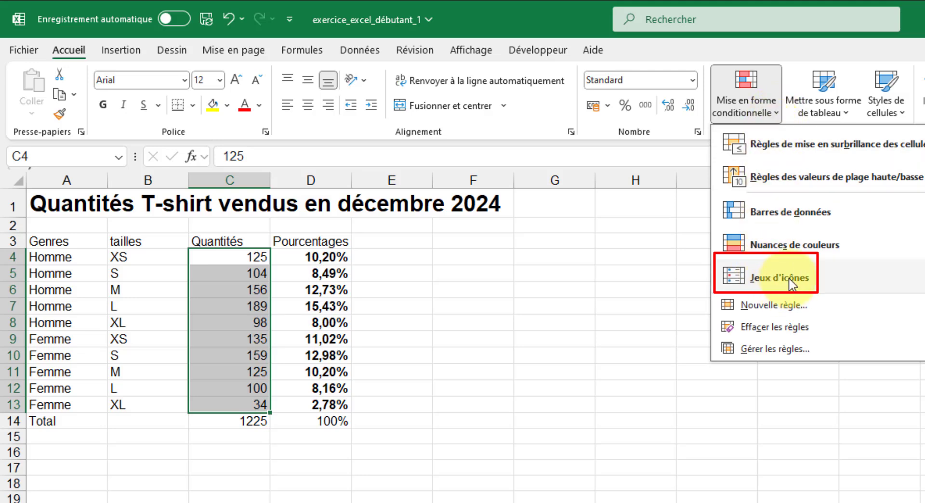
pyautogui.moveTo(784, 281)
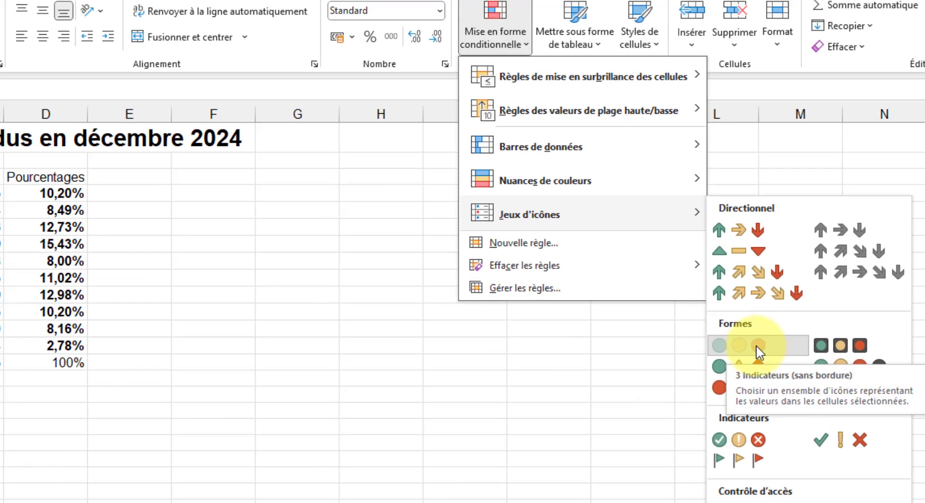
pyautogui.click(559, 291)
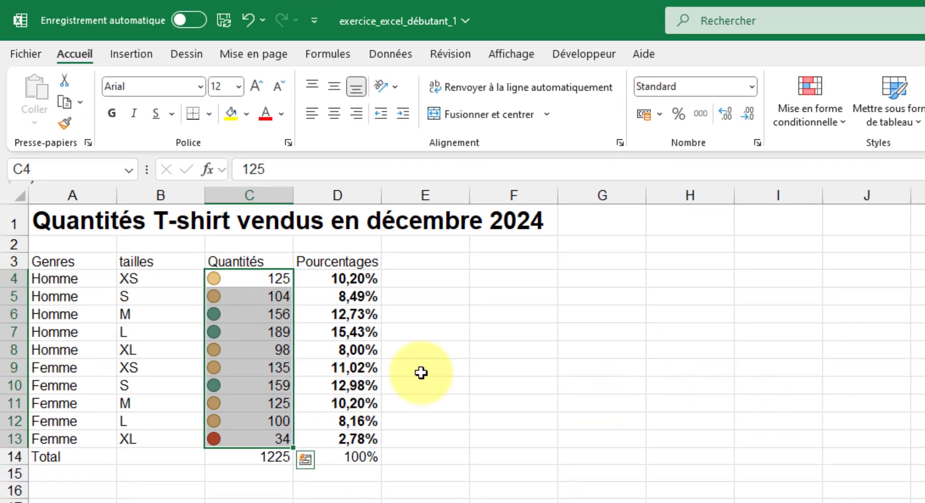
pyautogui.click(479, 366)
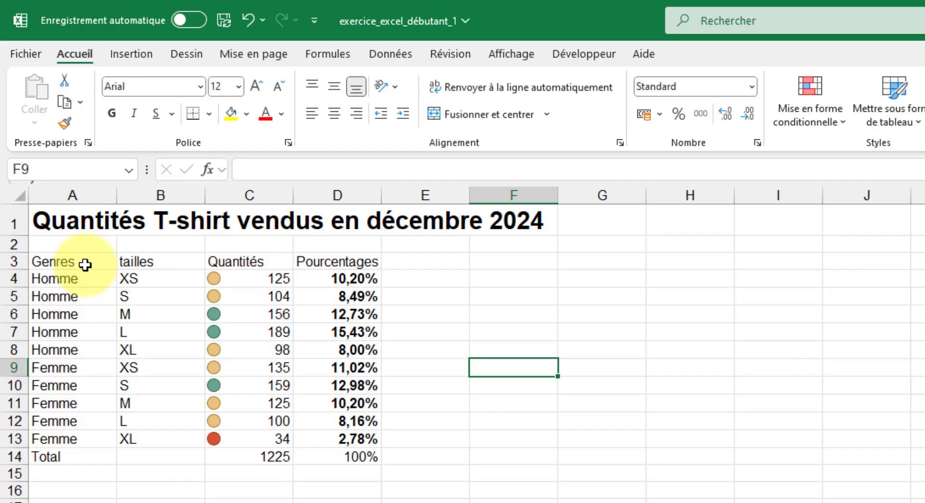
# Step: Format A3:D14 as a table with headers, using the style "Bleu-vert foncé, Style de tableau moyen 9"
pyautogui.moveTo(86, 264); pyautogui.dragTo(364, 460)
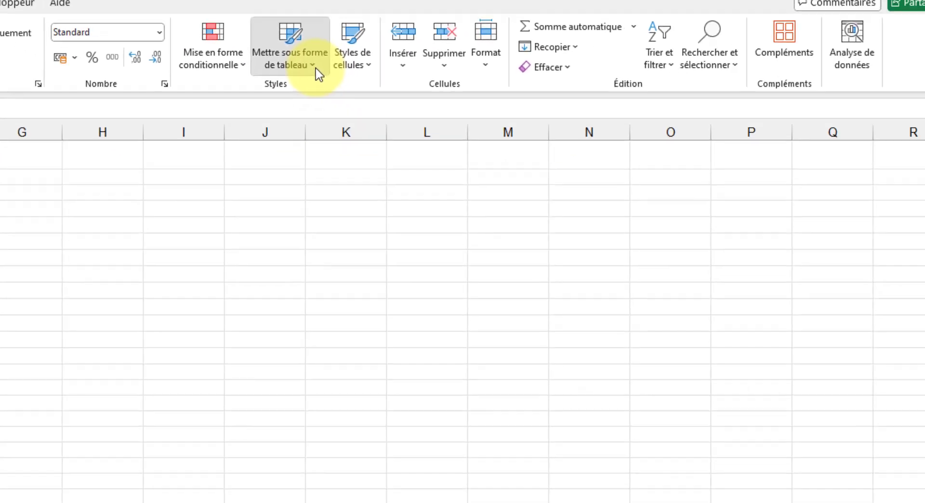
pyautogui.click(588, 145)
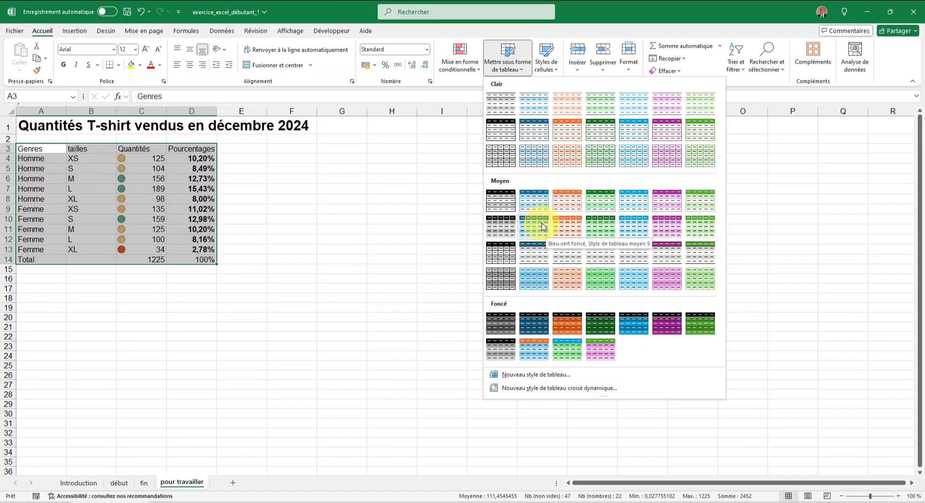
pyautogui.click(317, 284)
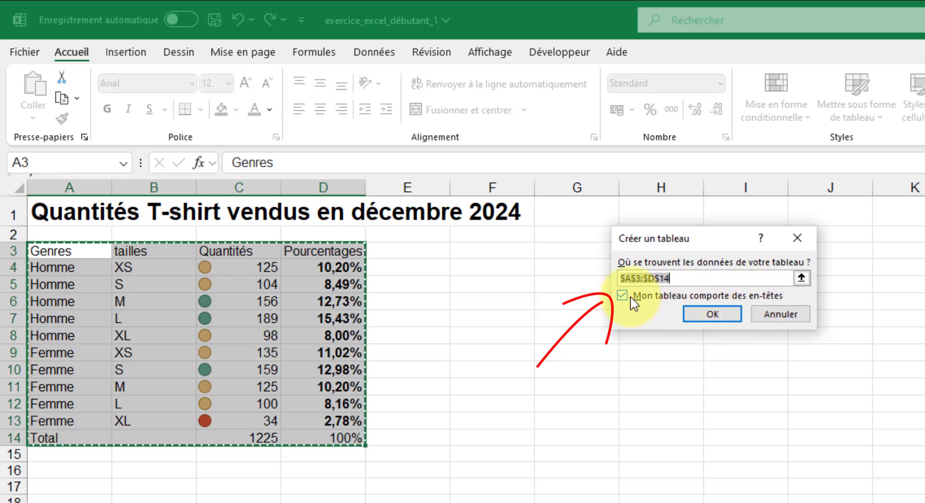
pyautogui.click(713, 314)
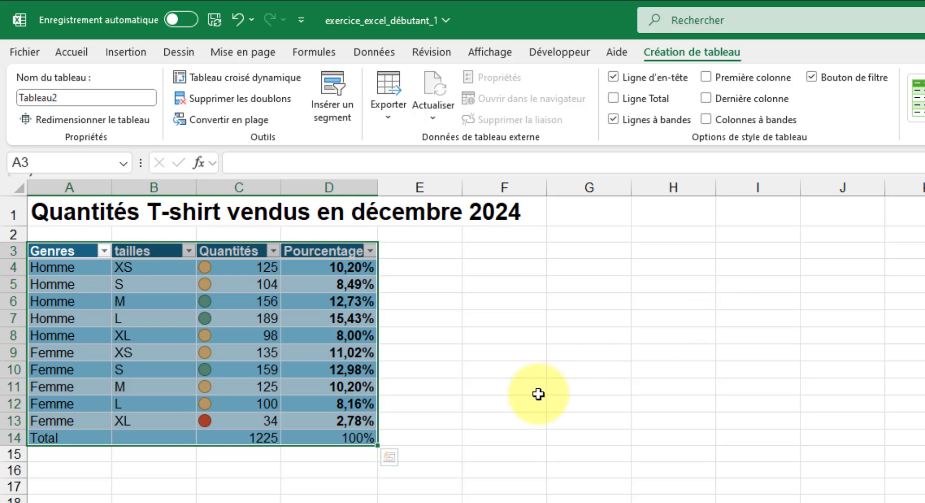
pyautogui.click(537, 394)
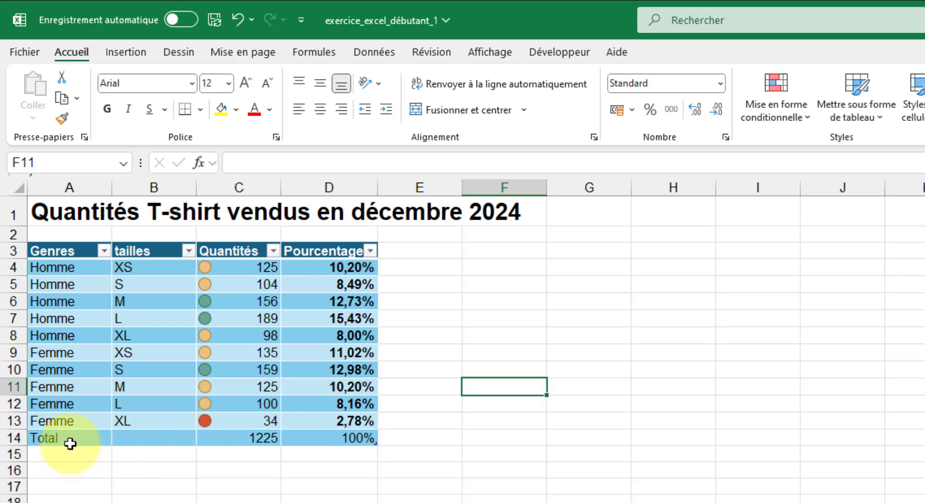
# Step: Make the text of the Total row, A14:D14, red and bold
pyautogui.moveTo(70, 440); pyautogui.dragTo(324, 440)
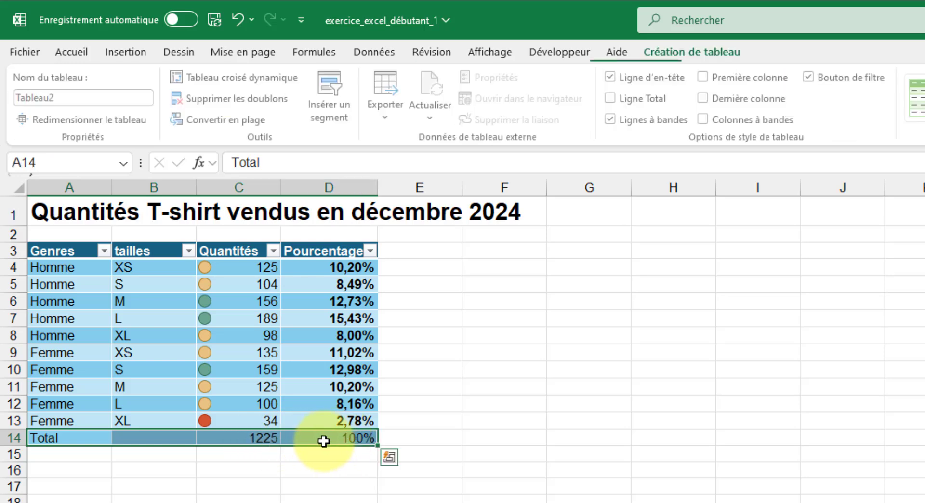
pyautogui.click(64, 50)
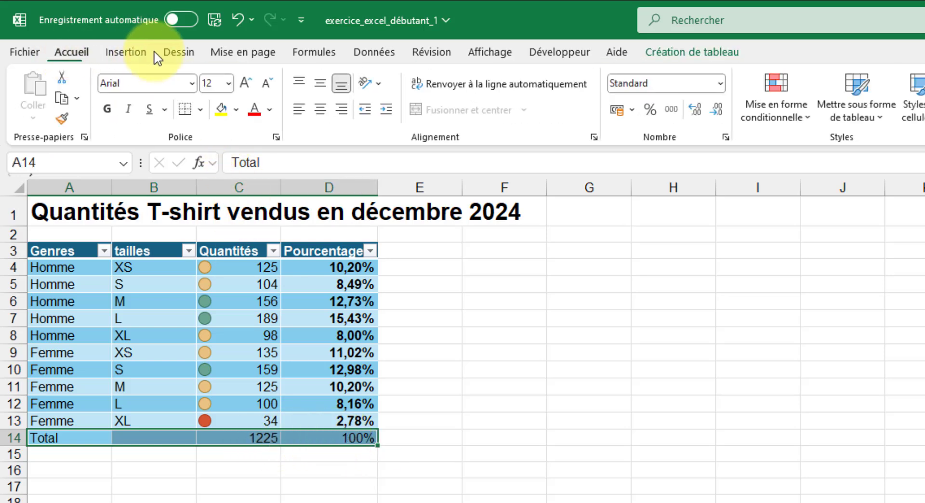
pyautogui.click(254, 112)
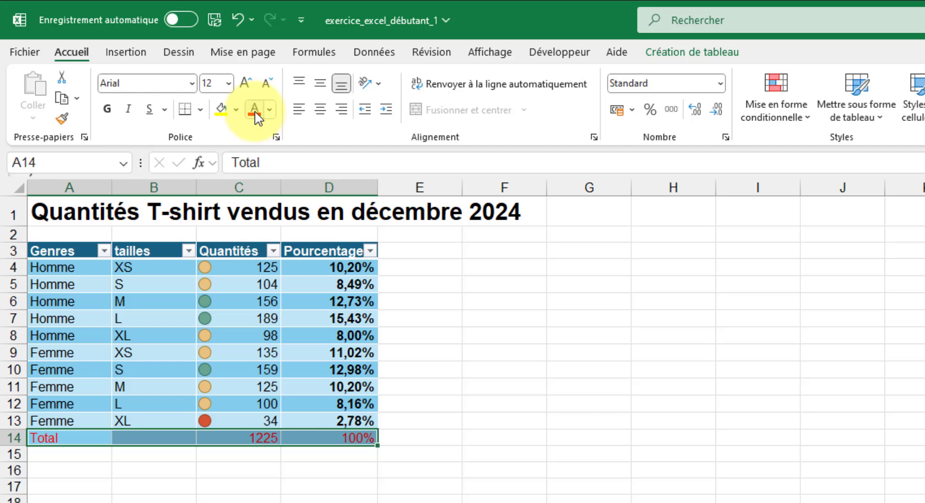
pyautogui.click(107, 110)
pyautogui.click(526, 421)
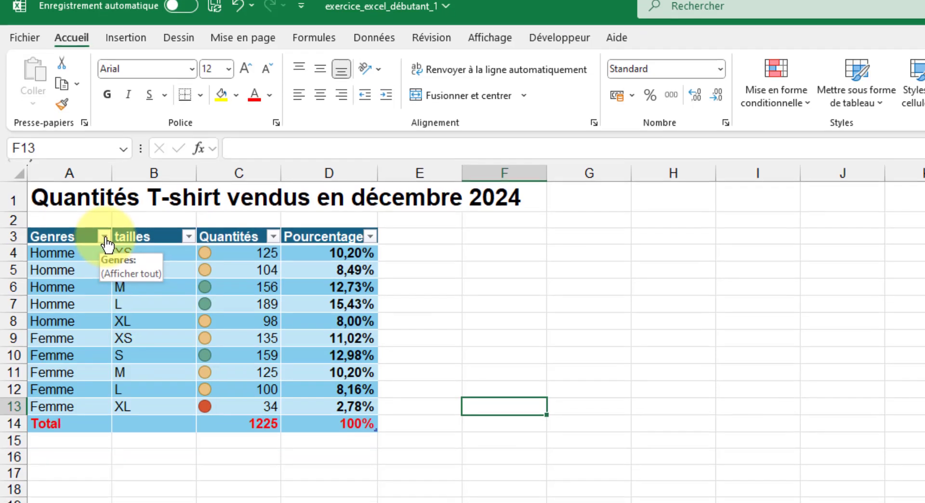
# Step: Filter the table's Genres column to show only the Femme rows, and clear that filter again
pyautogui.click(104, 251)
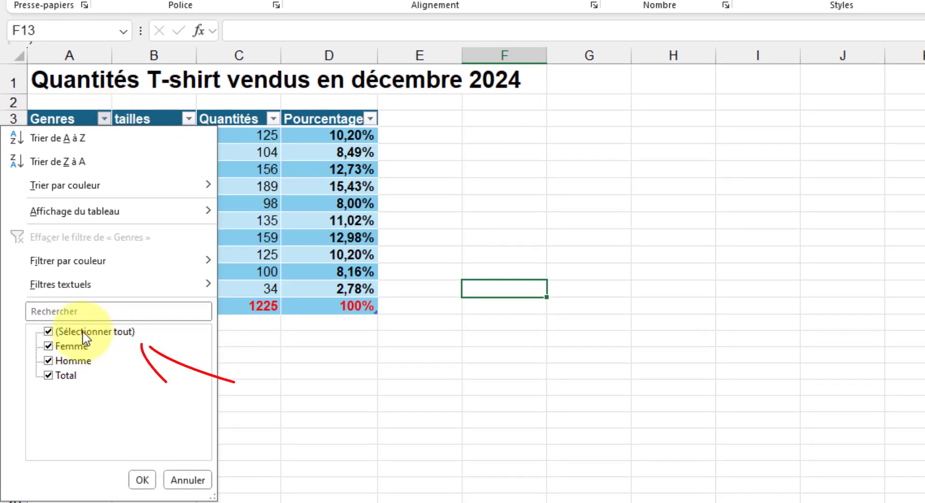
pyautogui.click(48, 332)
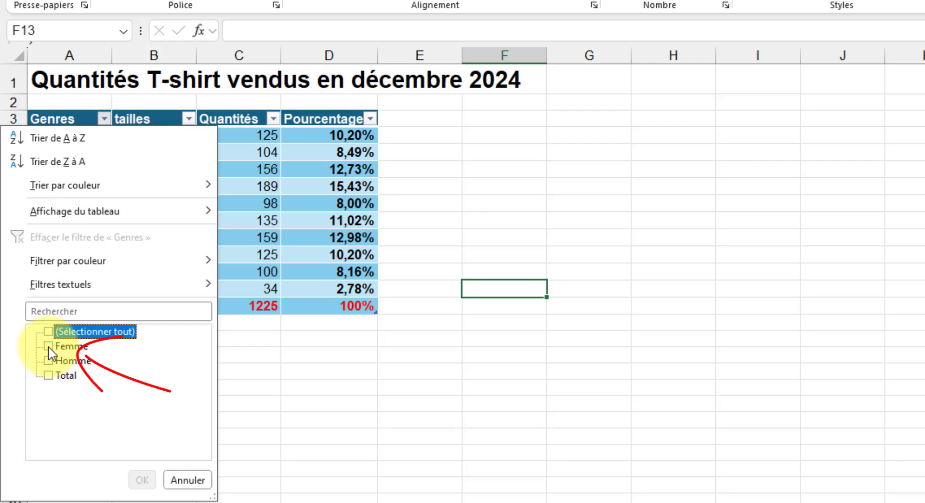
pyautogui.click(48, 346)
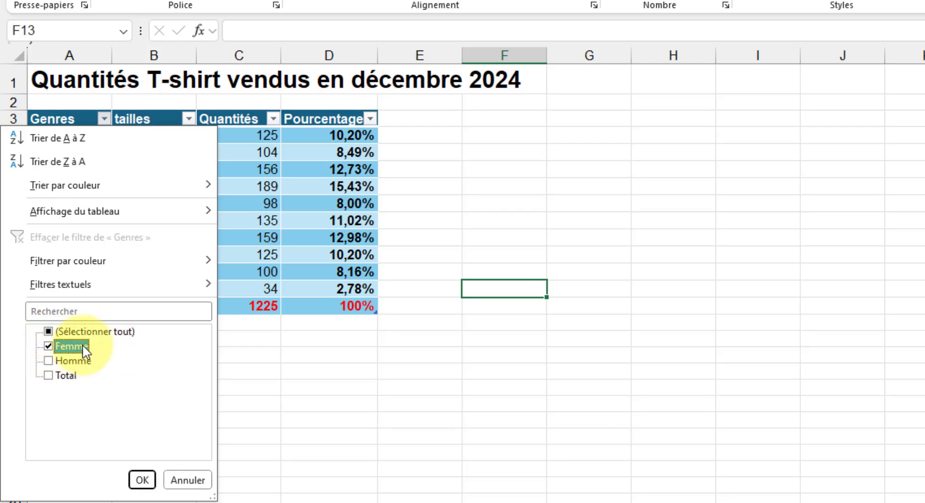
pyautogui.click(142, 480)
pyautogui.click(206, 271)
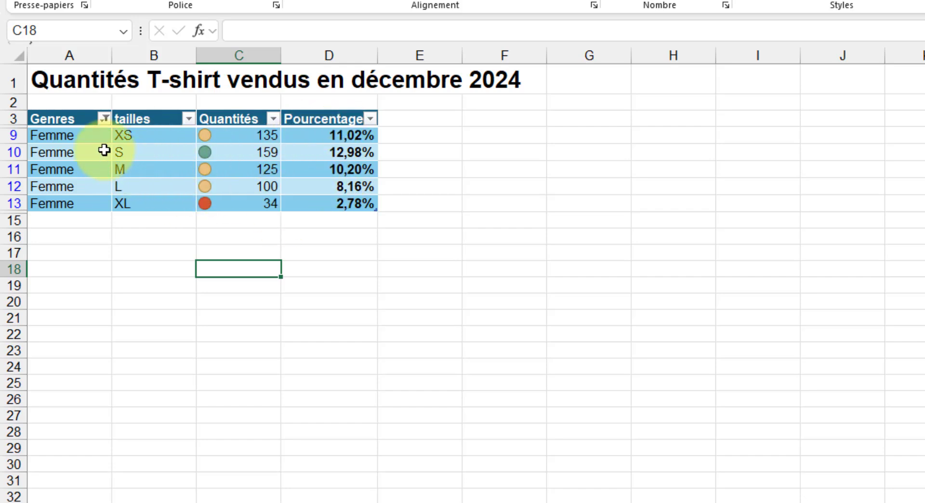
pyautogui.click(105, 119)
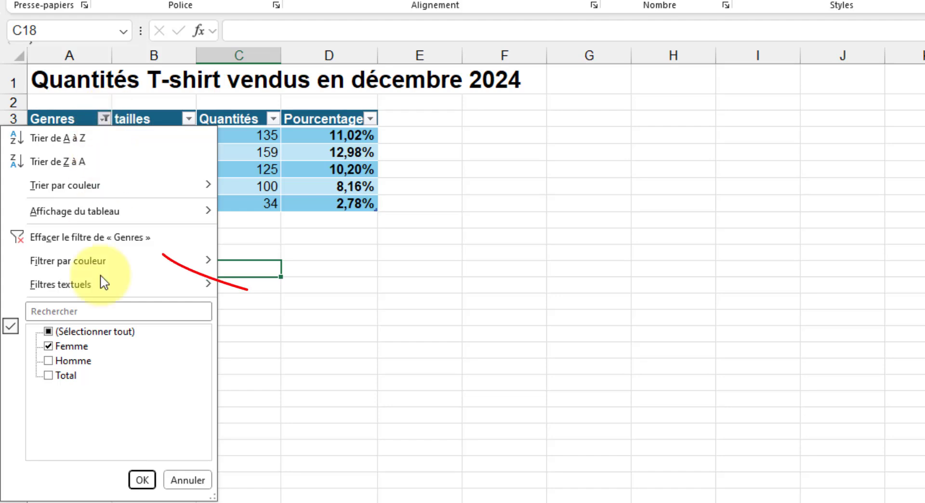
pyautogui.click(66, 241)
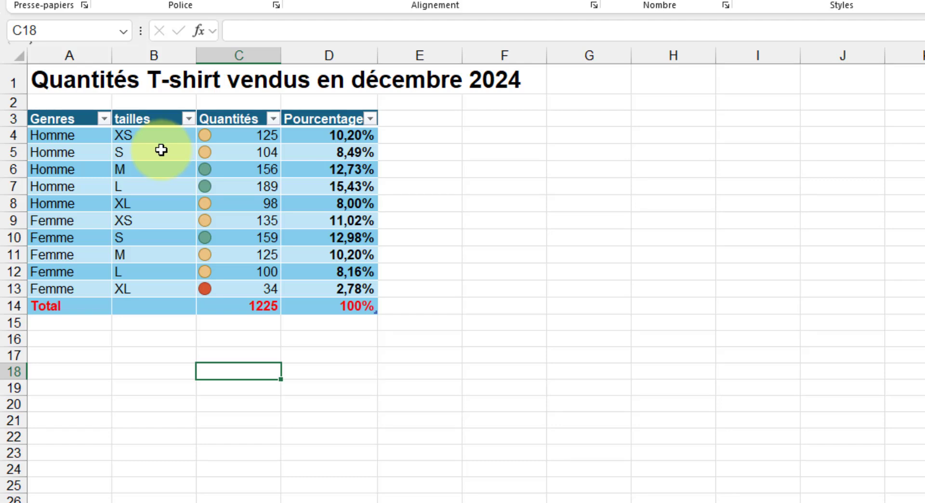
# Step: Filter the table's tailles column to show only size XS, and remove the size filter again
pyautogui.click(189, 120)
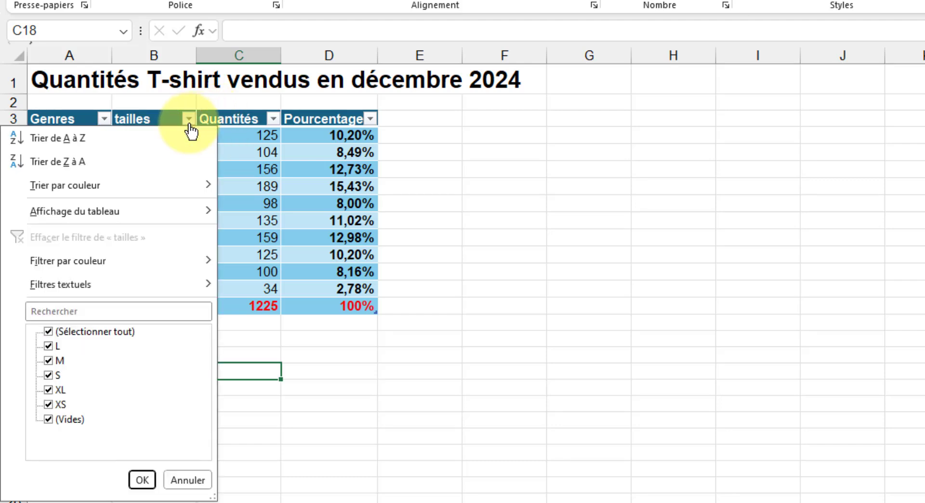
pyautogui.click(48, 331)
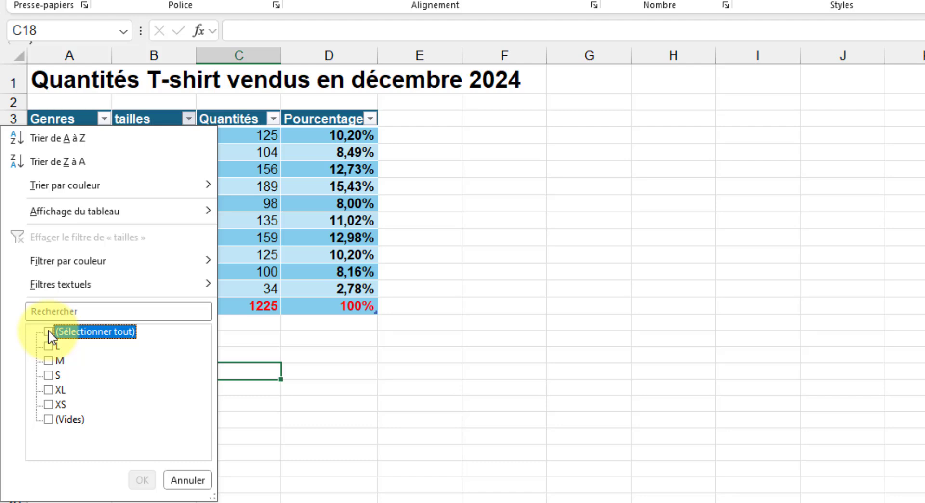
pyautogui.click(49, 405)
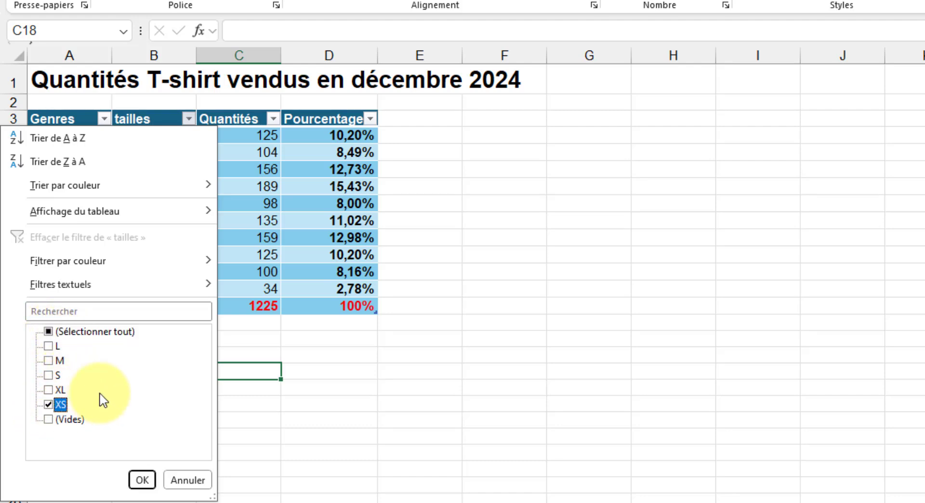
pyautogui.click(143, 481)
pyautogui.click(290, 181)
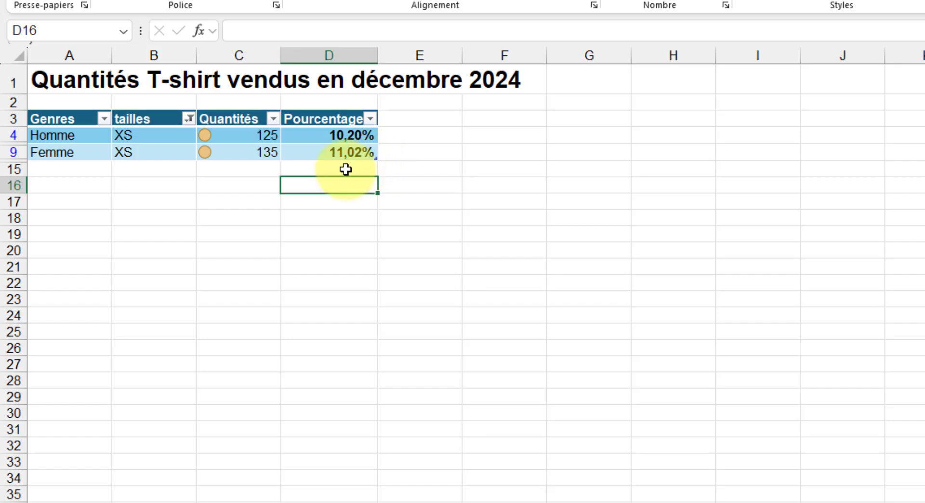
pyautogui.click(189, 120)
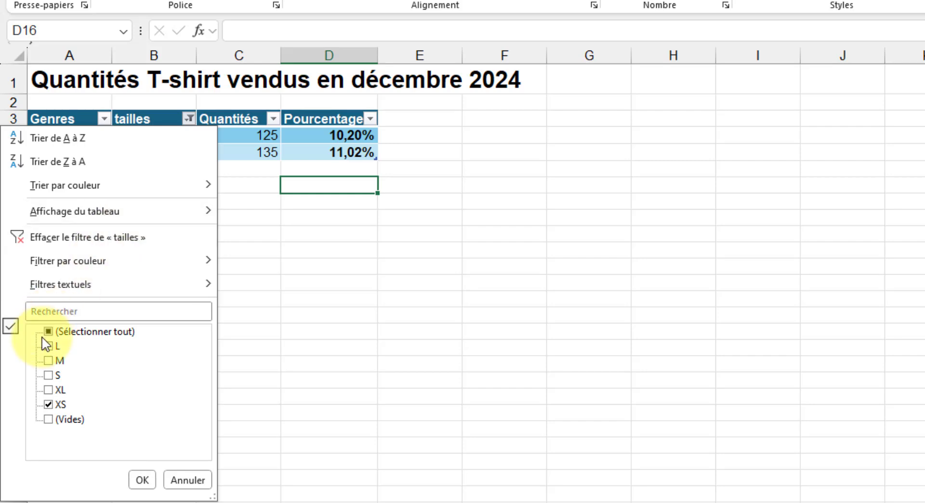
pyautogui.click(65, 247)
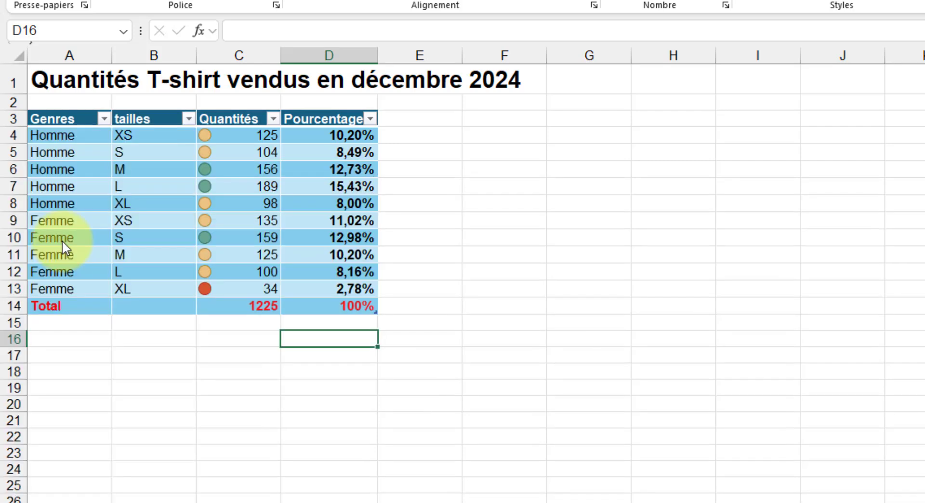